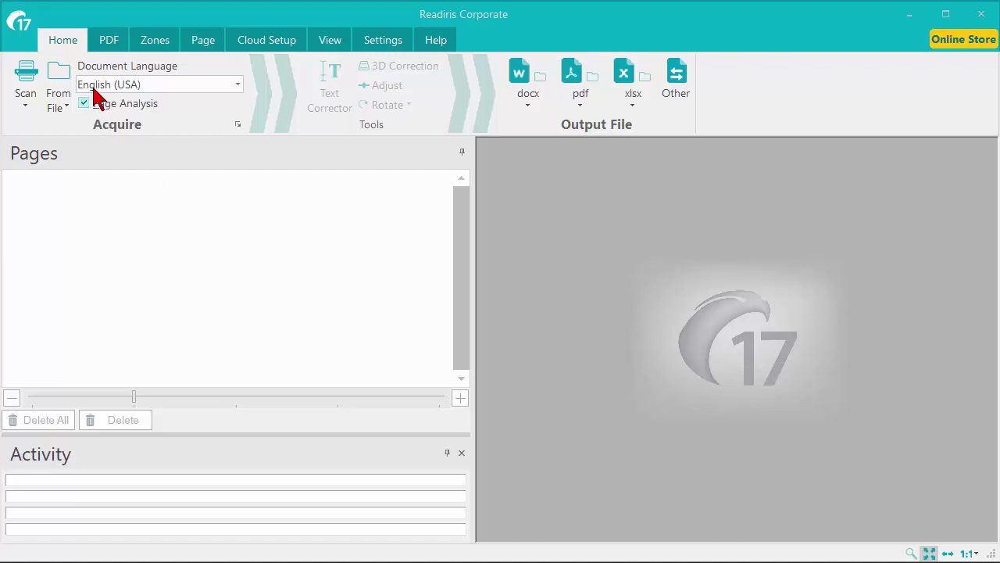
# - Confirm the Advanced Settings with Rotate left on None and page deskewing off
pyautogui.click(27, 28)
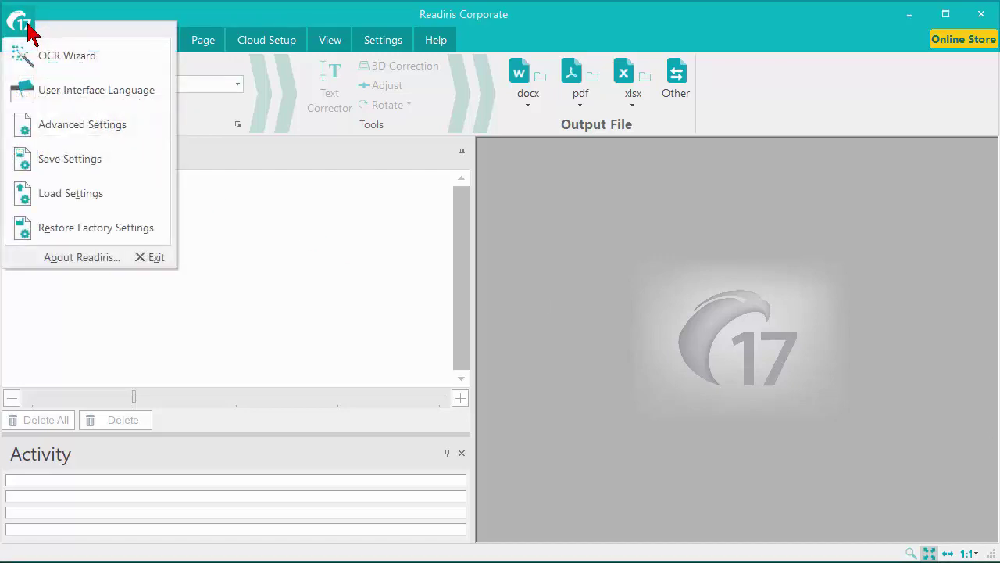
pyautogui.click(69, 139)
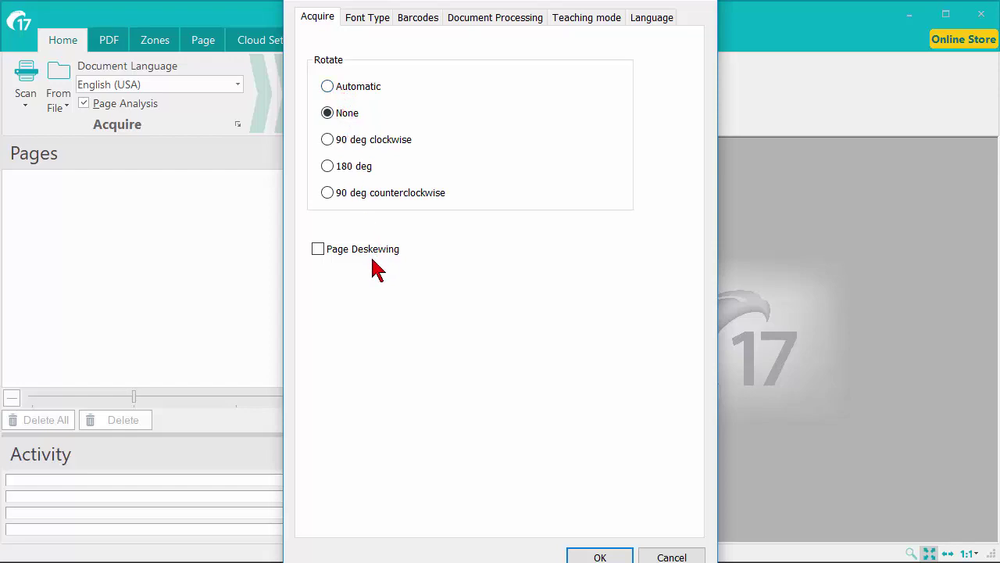
pyautogui.click(601, 556)
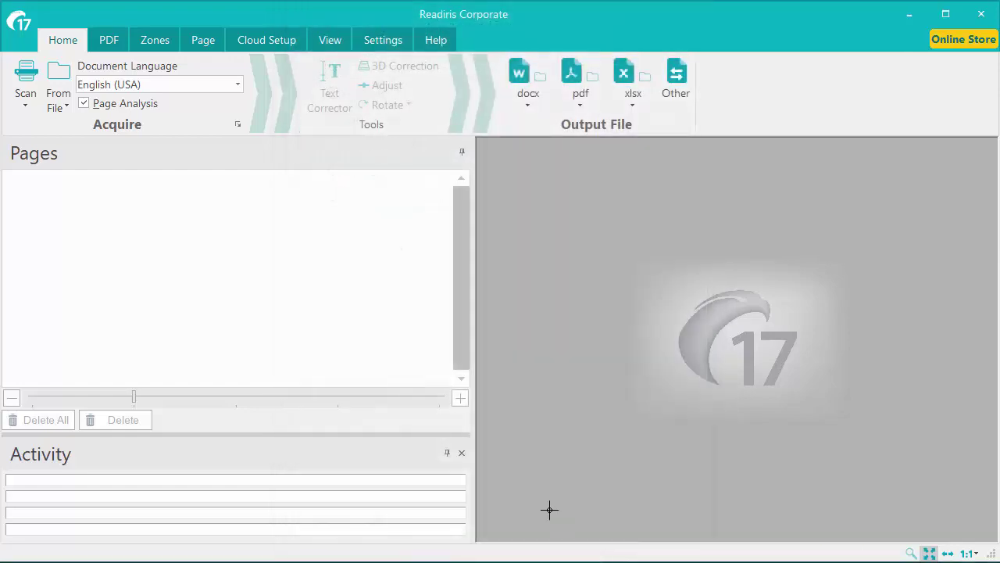
# - Select the Canon D1500 entry as the scanner source
pyautogui.click(25, 108)
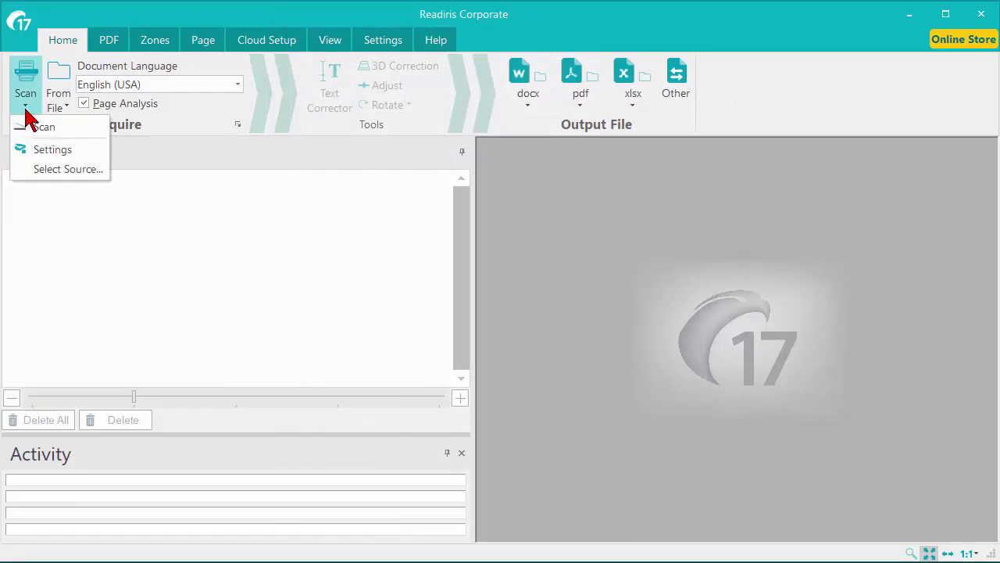
pyautogui.click(68, 169)
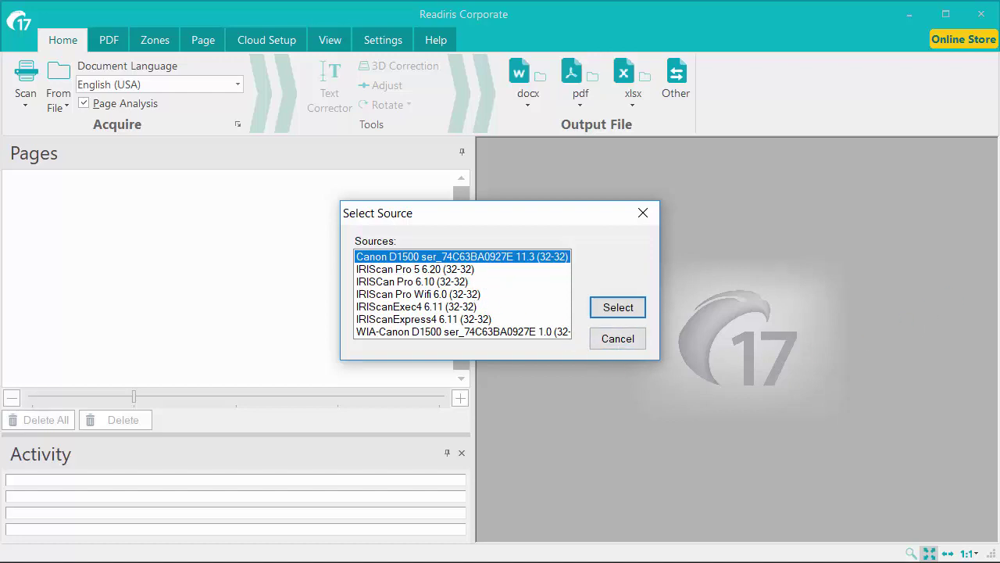
pyautogui.click(616, 313)
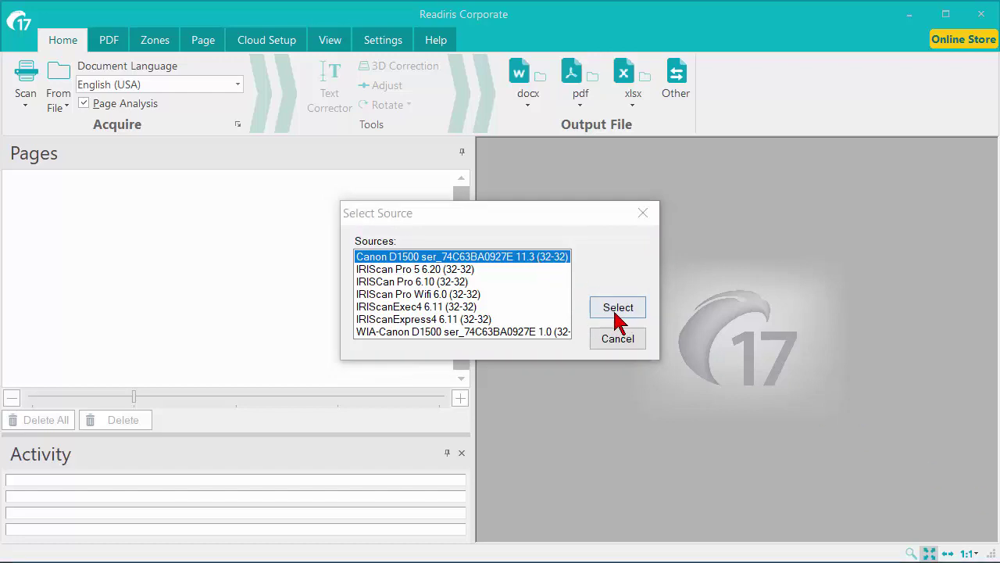
# - In the scanner settings, choose the generic <Twain> <other models> scanner model
pyautogui.click(29, 114)
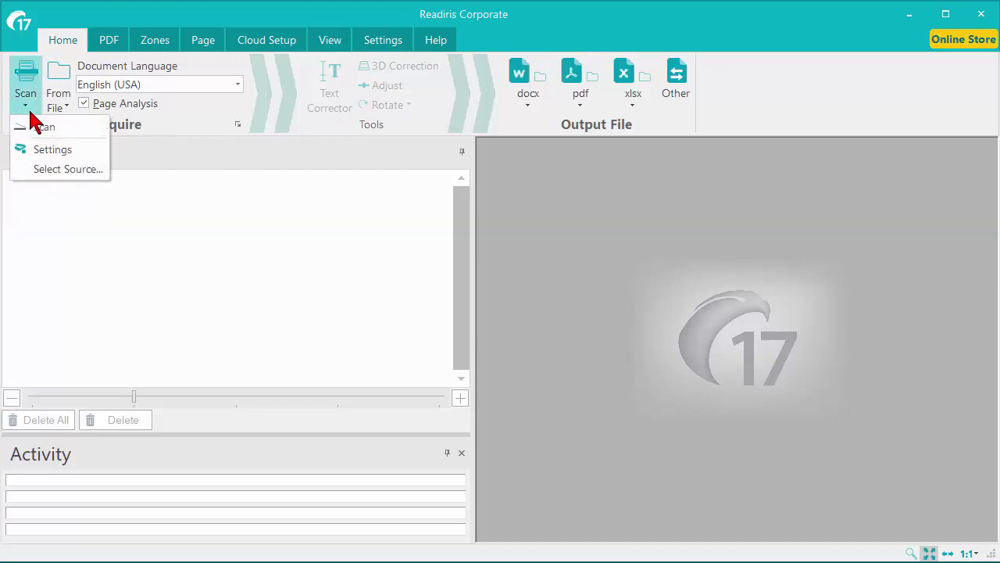
pyautogui.click(45, 153)
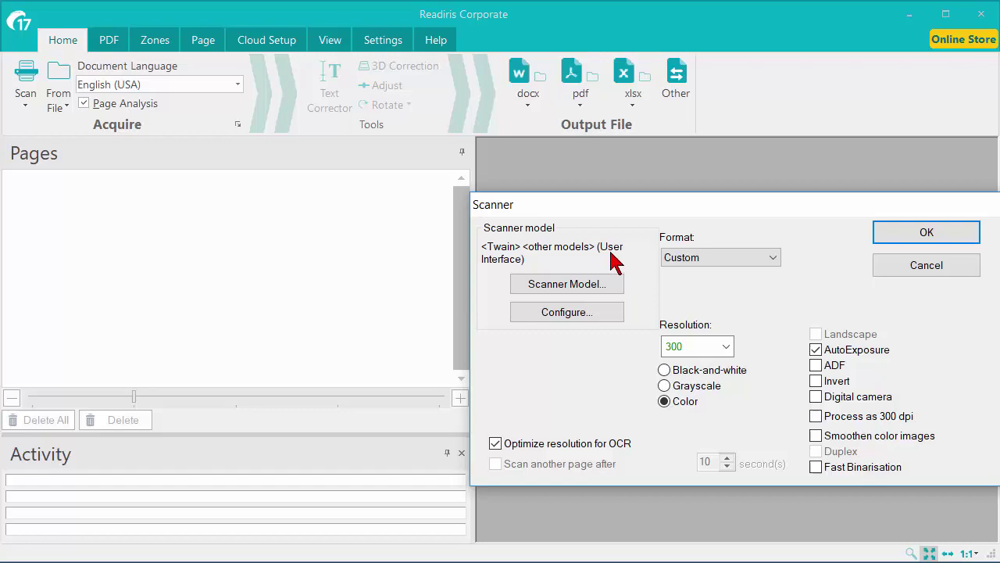
pyautogui.click(602, 283)
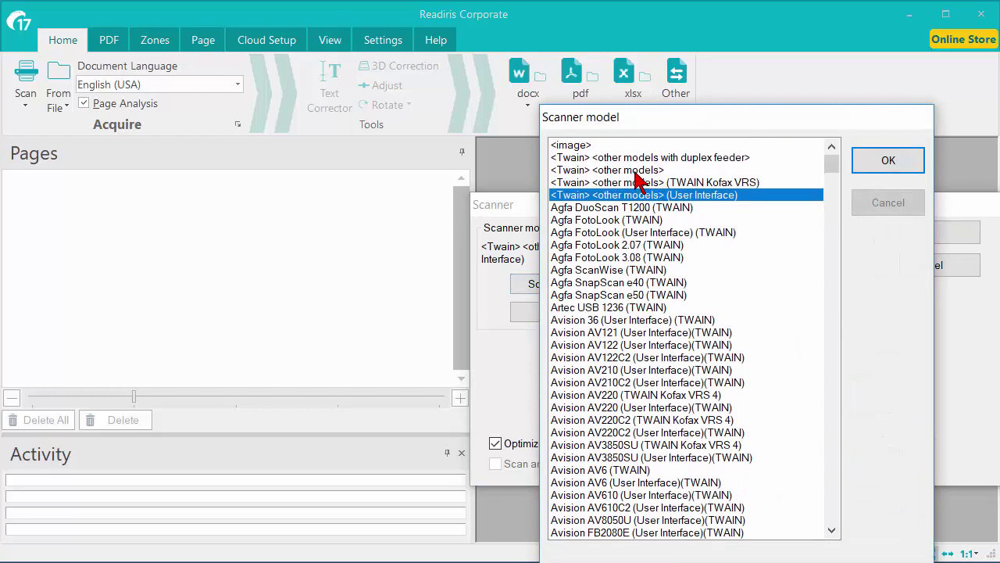
pyautogui.click(637, 170)
pyautogui.click(891, 161)
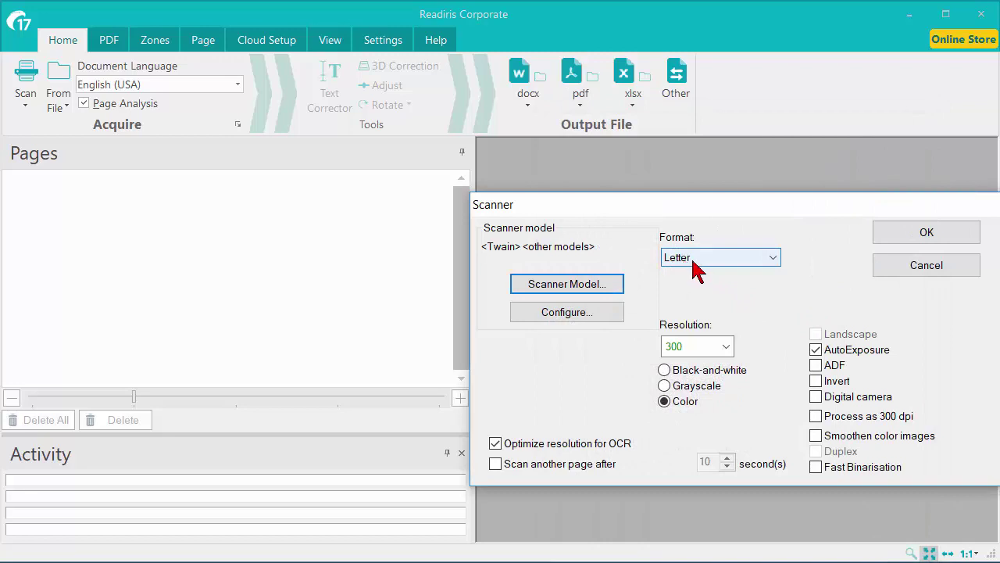
# - Change the page format from Letter to A4
pyautogui.click(737, 267)
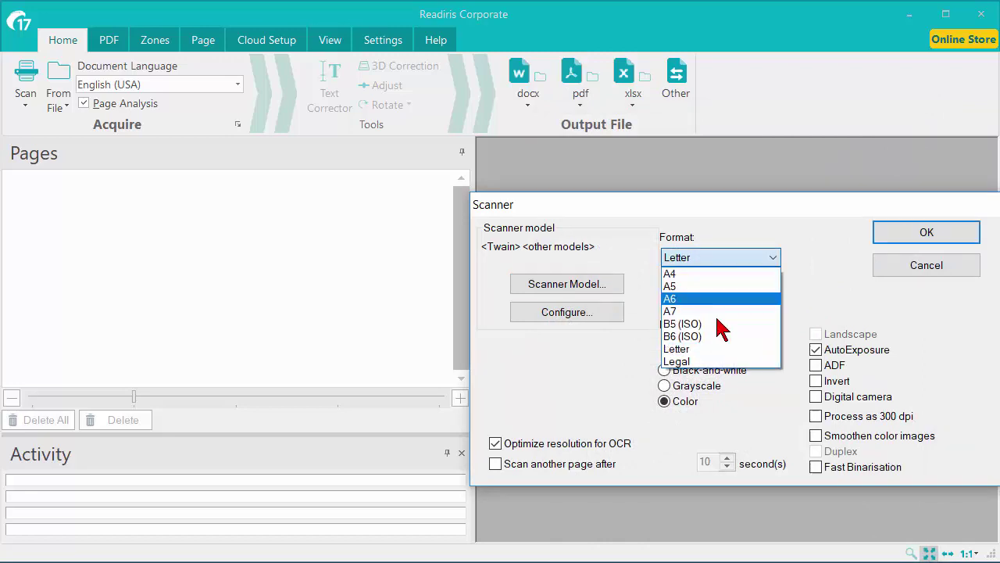
pyautogui.click(679, 349)
pyautogui.click(768, 259)
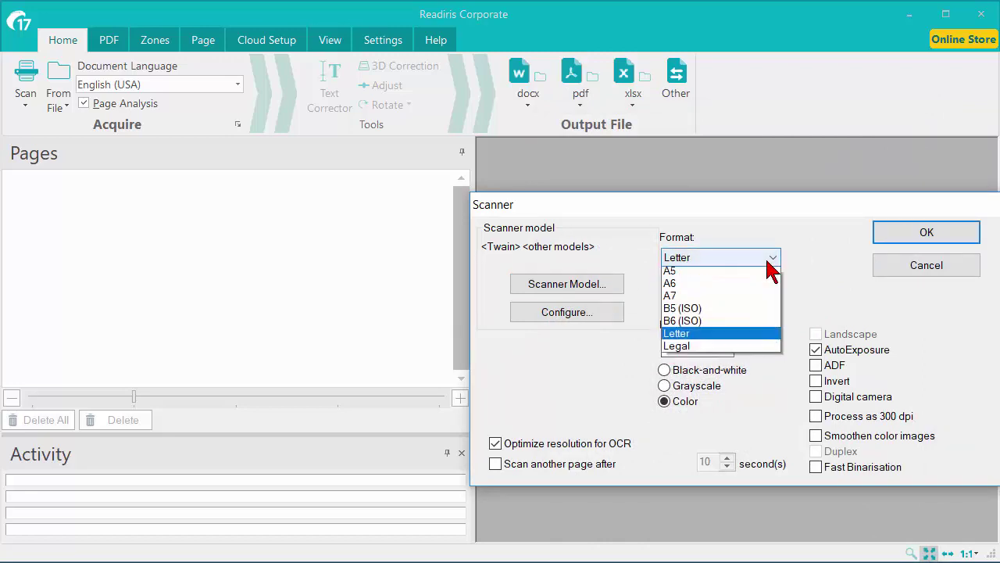
pyautogui.click(672, 276)
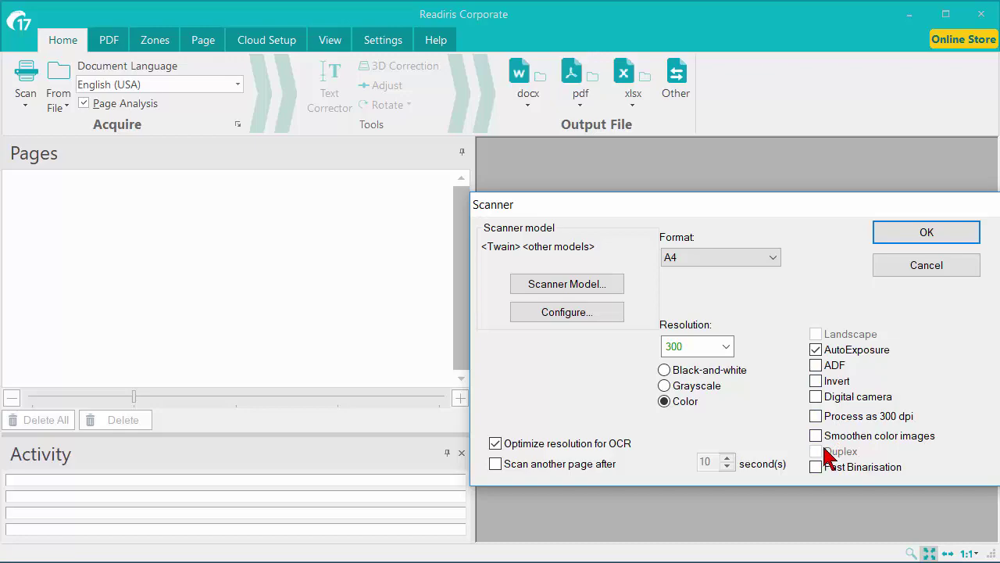
# - Switch the scanner model to <Twain> <other models> (User Interface) and close the settings
pyautogui.click(579, 287)
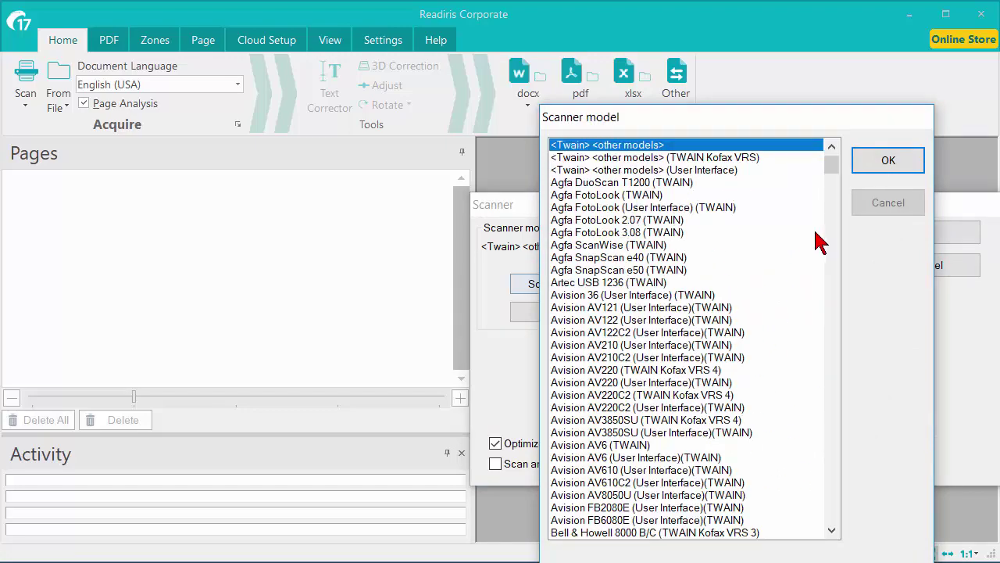
pyautogui.click(741, 170)
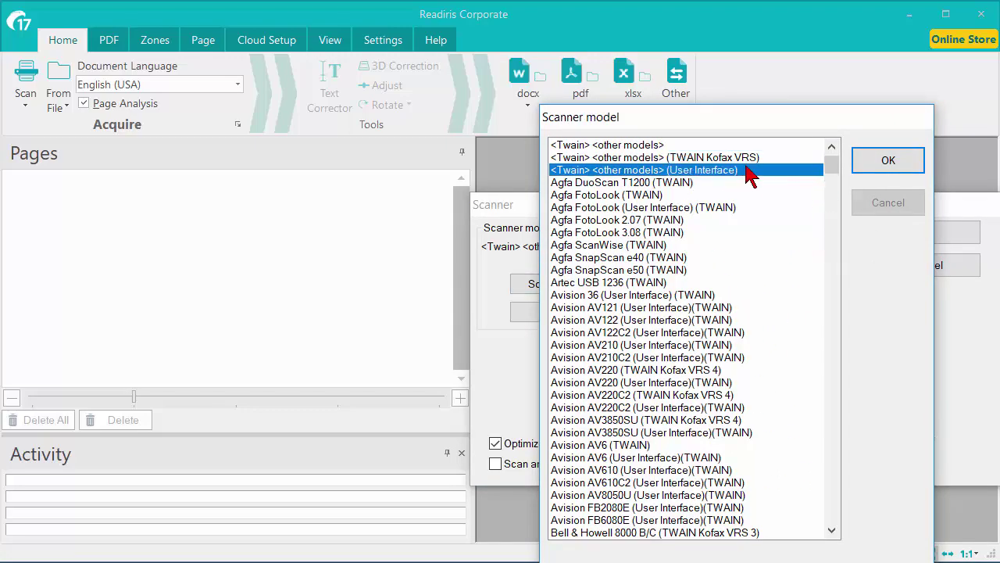
pyautogui.click(902, 172)
pyautogui.click(905, 230)
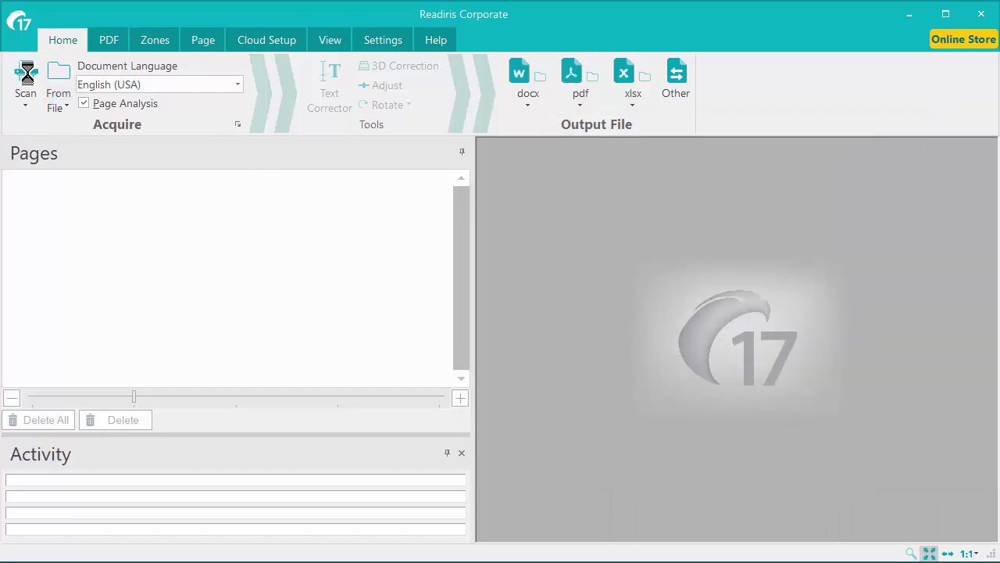
# - Start a ScanGear MF scan, set the input to Platen Glass, and preview the flyer
pyautogui.click(26, 73)
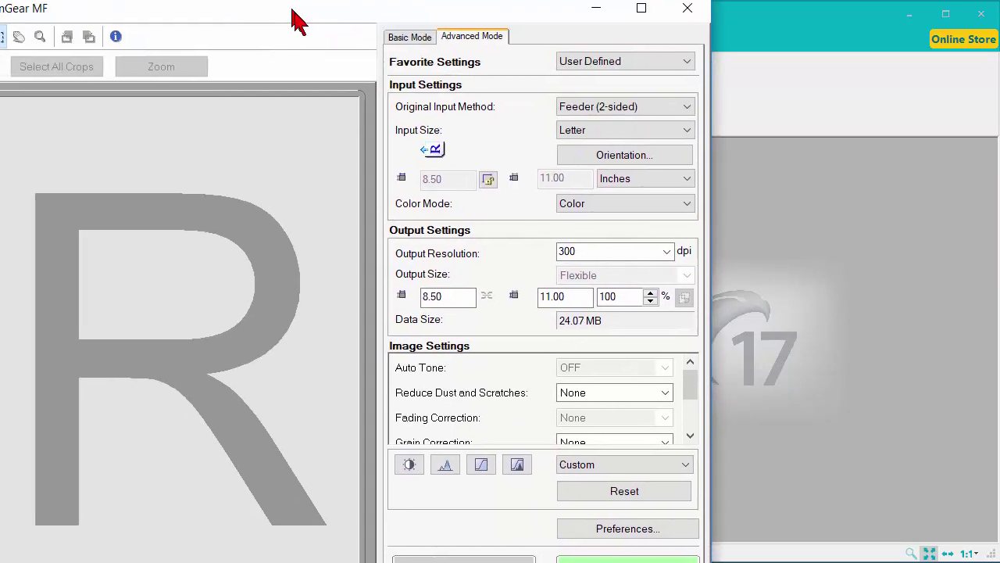
pyautogui.moveTo(293, 16); pyautogui.dragTo(347, 31)
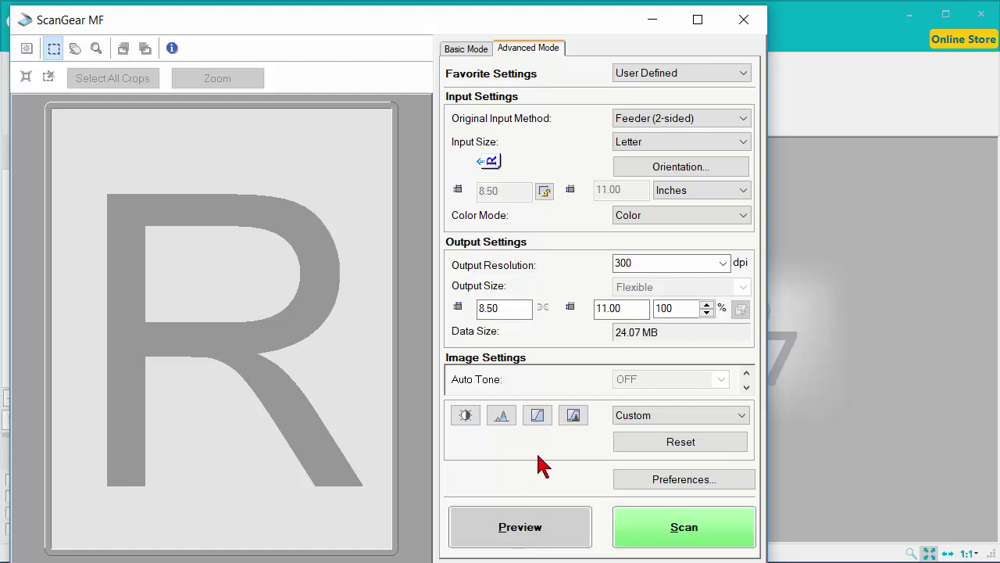
pyautogui.click(711, 123)
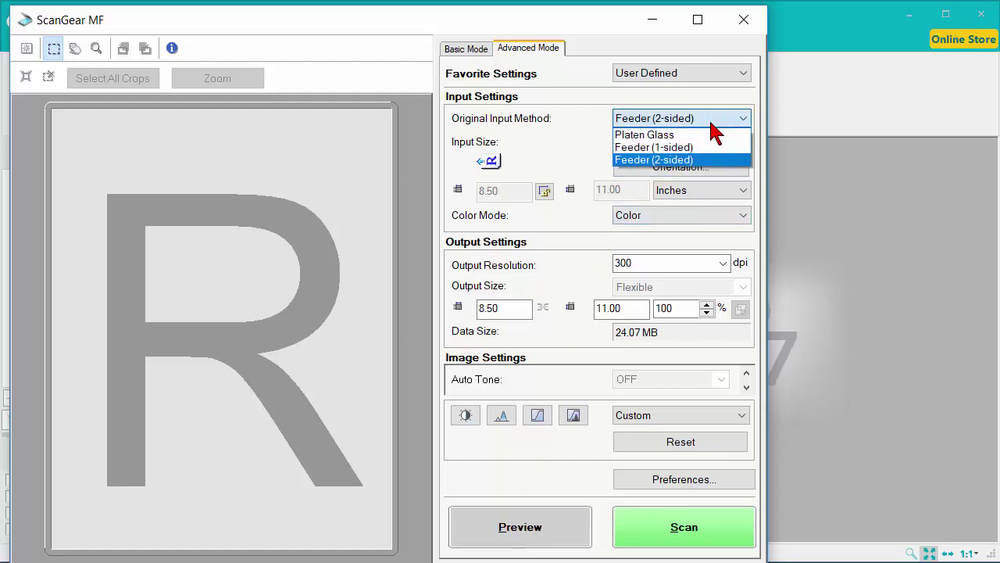
pyautogui.click(662, 136)
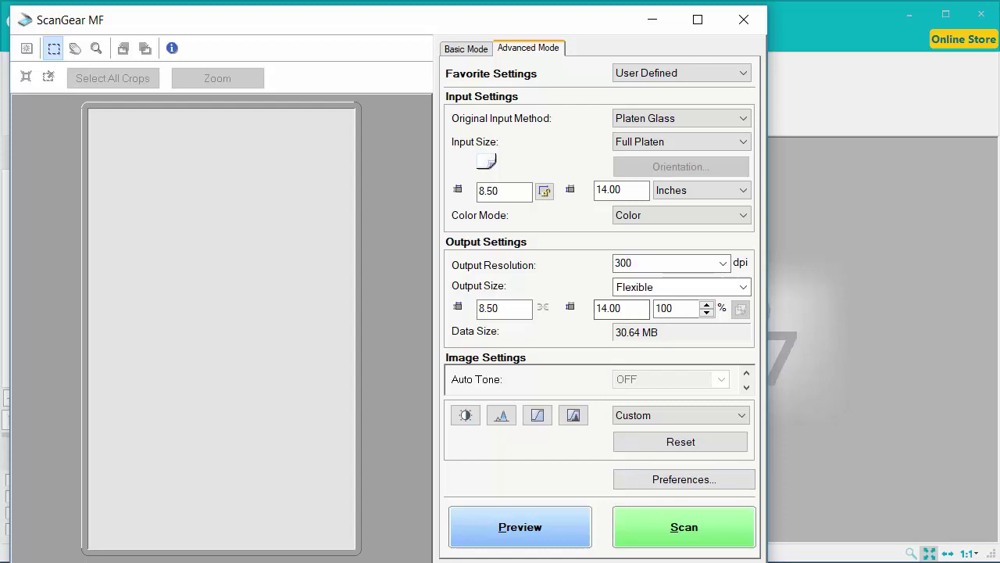
pyautogui.click(547, 531)
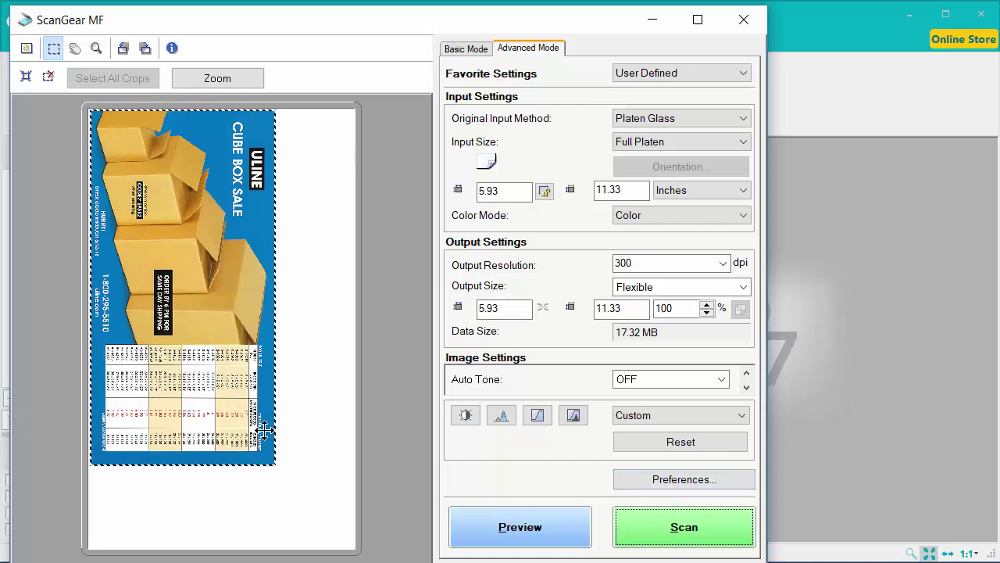
# - Scan the cropped ULINE Cube Box Sale flyer from ScanGear MF into Readiris
pyautogui.click(692, 531)
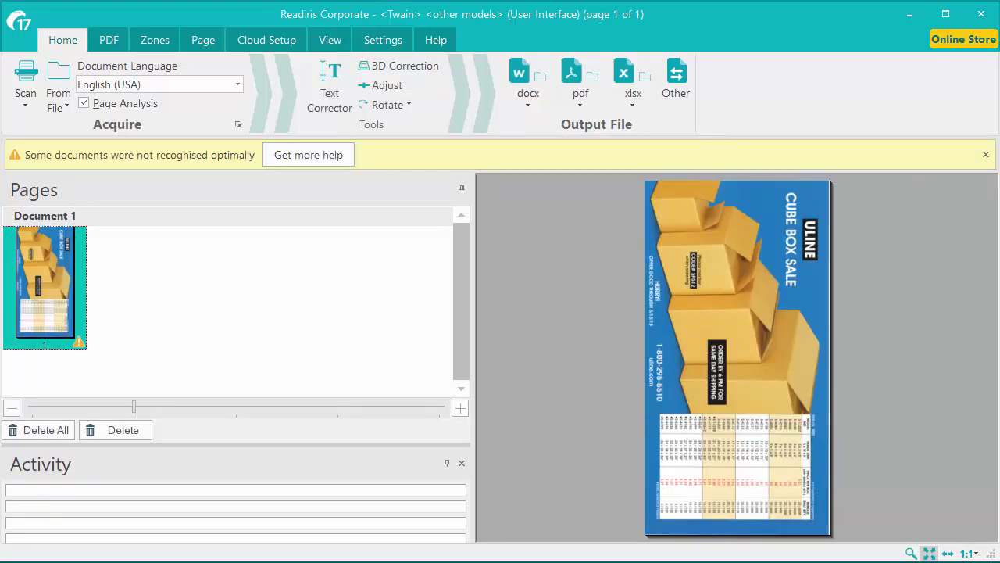
# - Dismiss the recognition warning and rotate the flyer page left to landscape
pyautogui.click(985, 155)
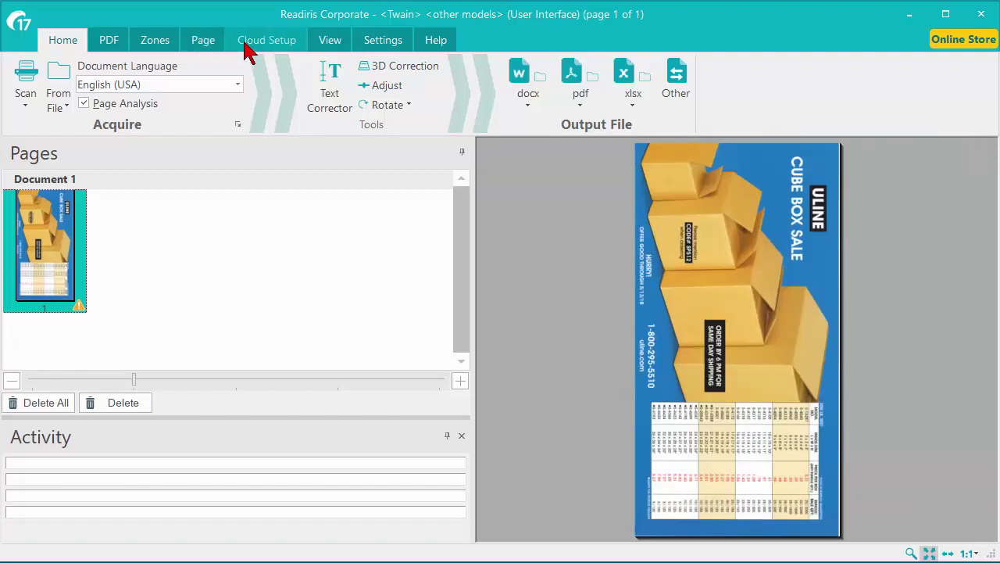
pyautogui.click(205, 44)
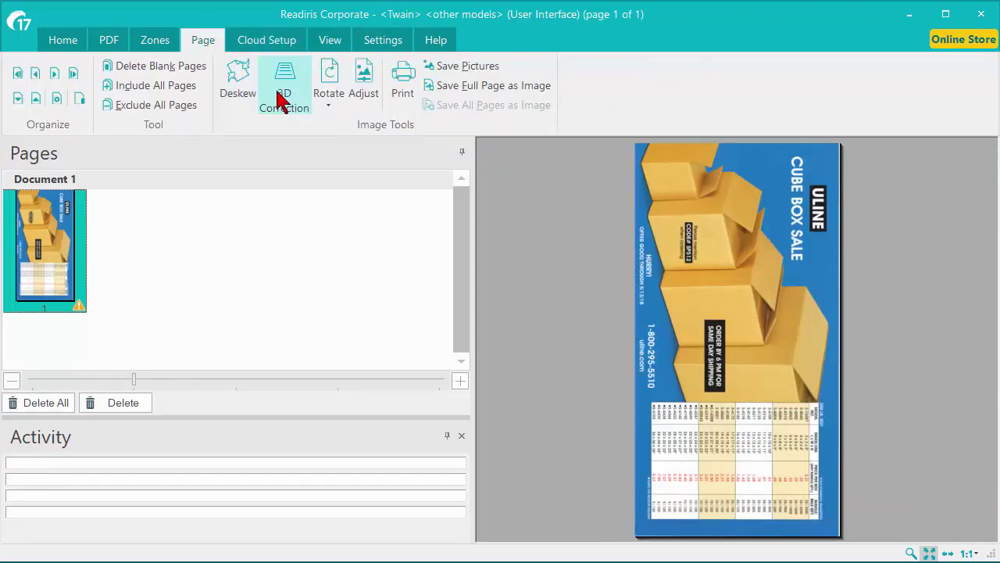
pyautogui.click(327, 106)
pyautogui.click(351, 128)
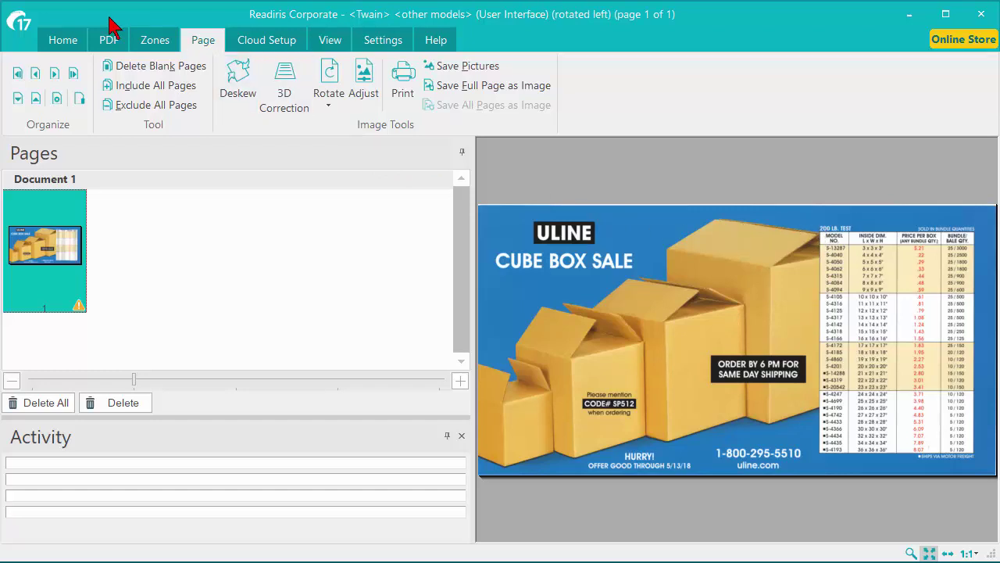
# - Delete all pages from the document, confirming the deletion
pyautogui.click(68, 39)
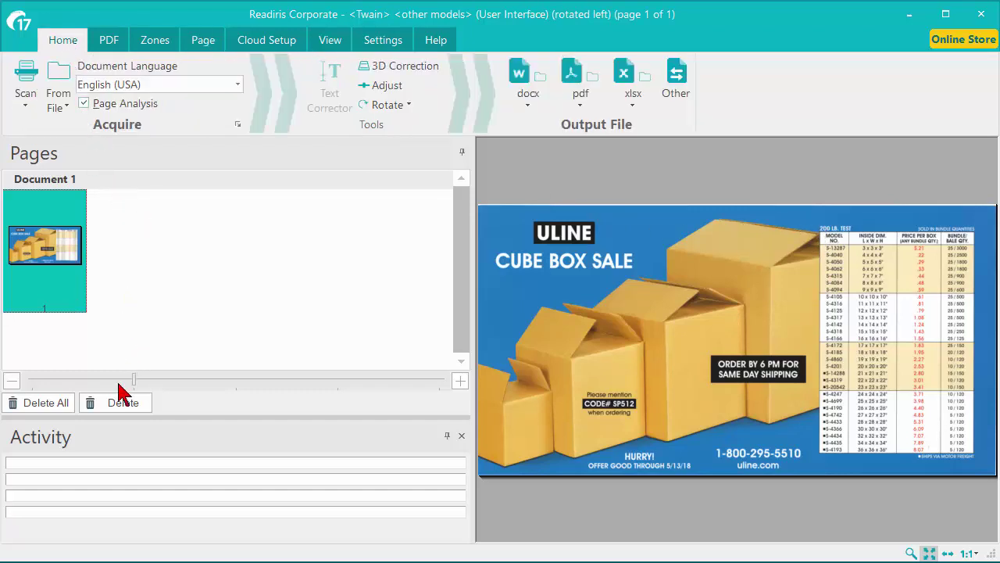
pyautogui.click(44, 405)
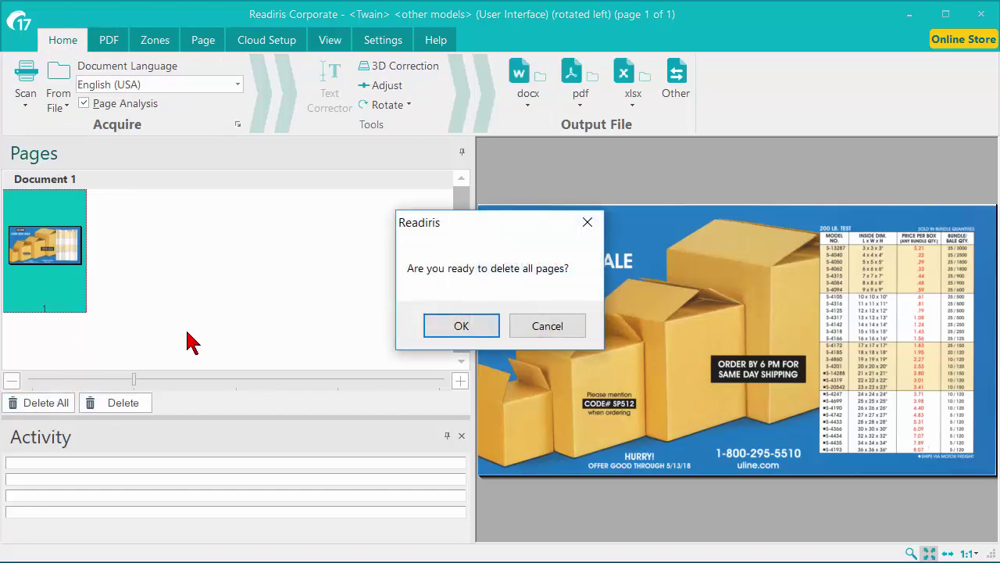
pyautogui.click(441, 328)
# - Set the scanner model to plain <Twain> <other models> and the page format to A4
pyautogui.click(25, 108)
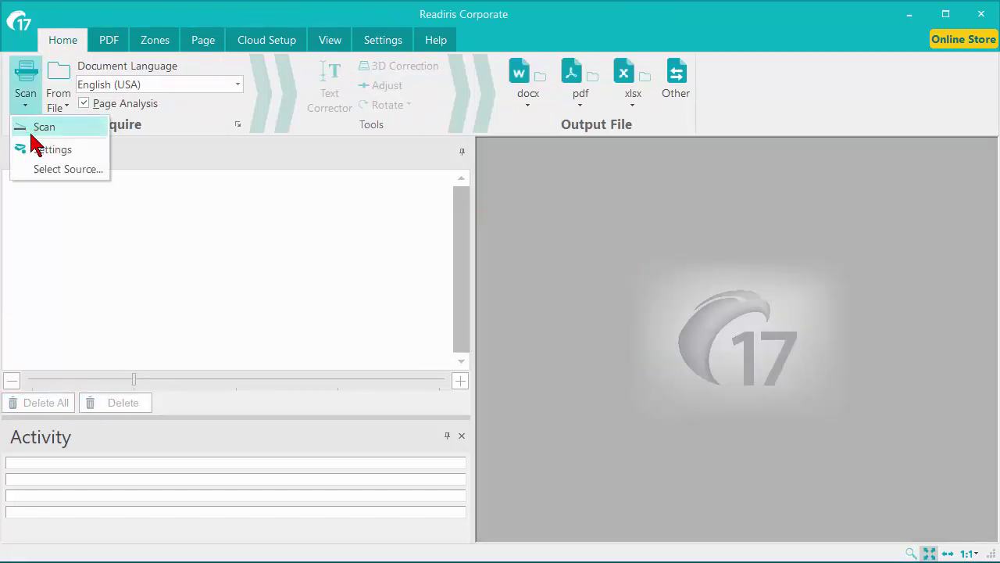
pyautogui.click(50, 156)
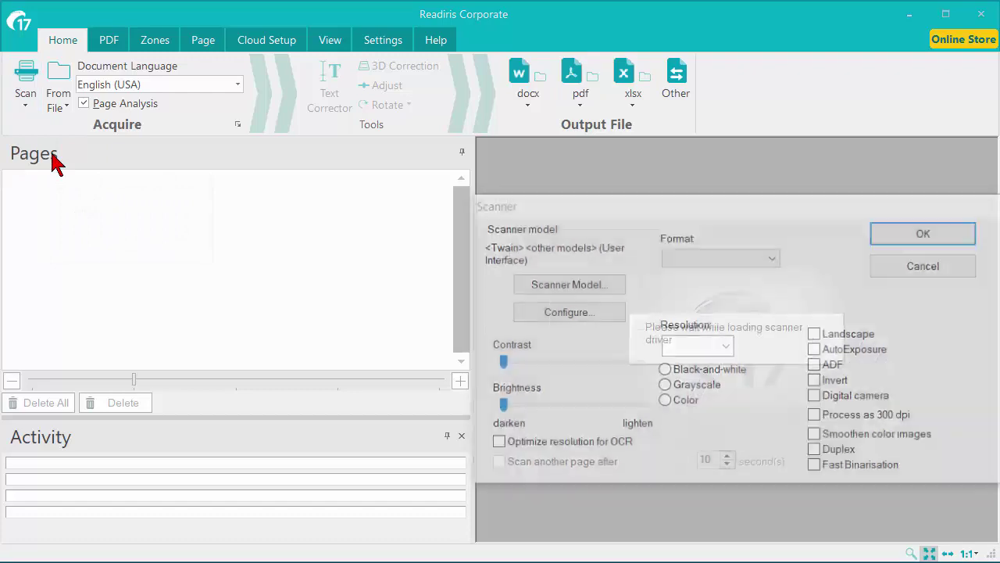
pyautogui.click(576, 286)
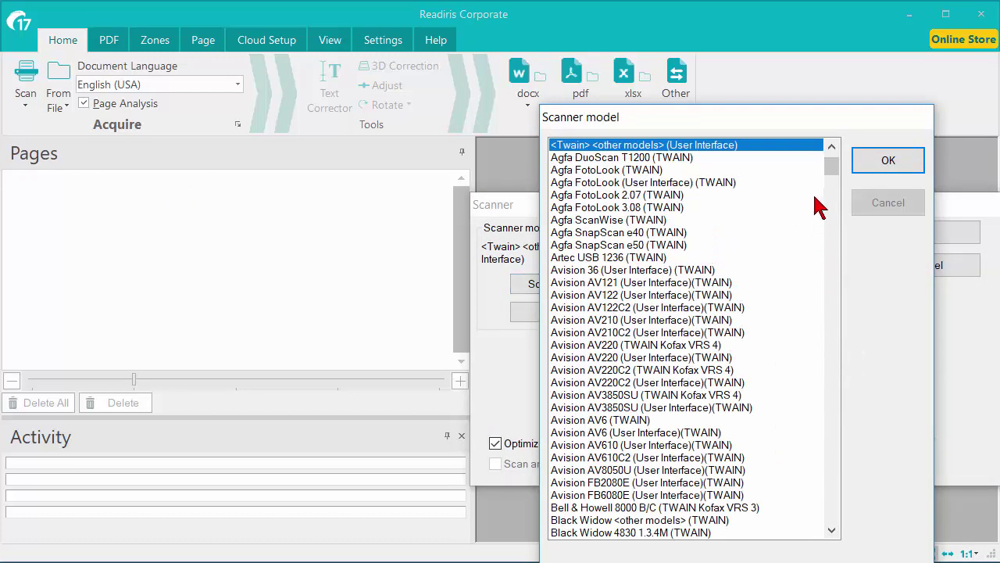
pyautogui.scroll(2, 840, 176)
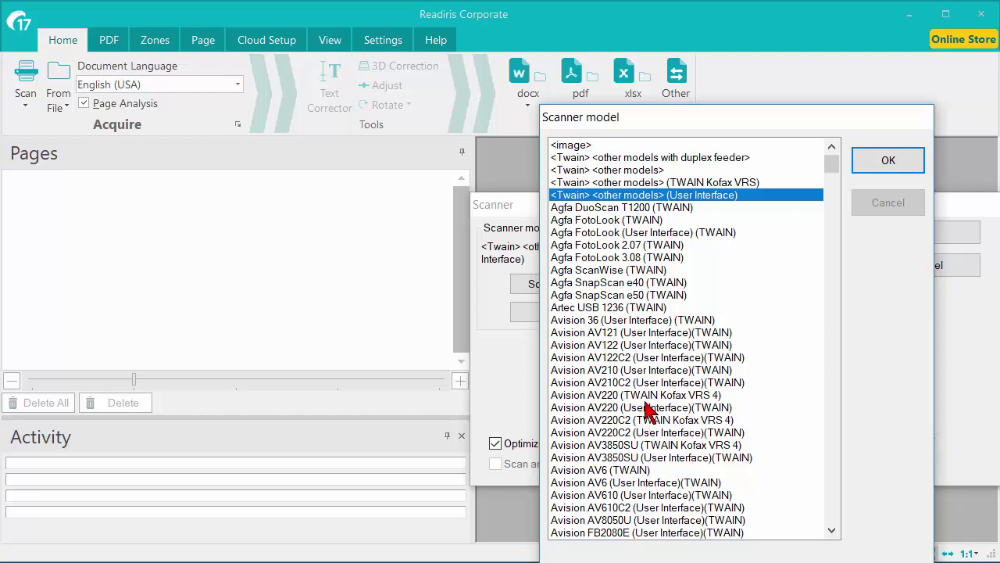
pyautogui.click(644, 171)
pyautogui.click(857, 171)
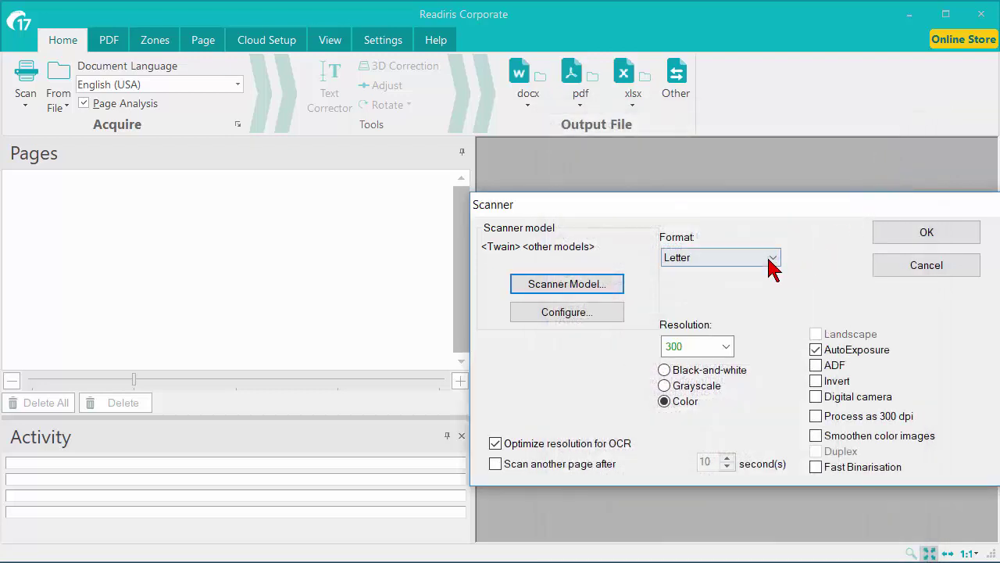
pyautogui.click(770, 260)
pyautogui.click(670, 274)
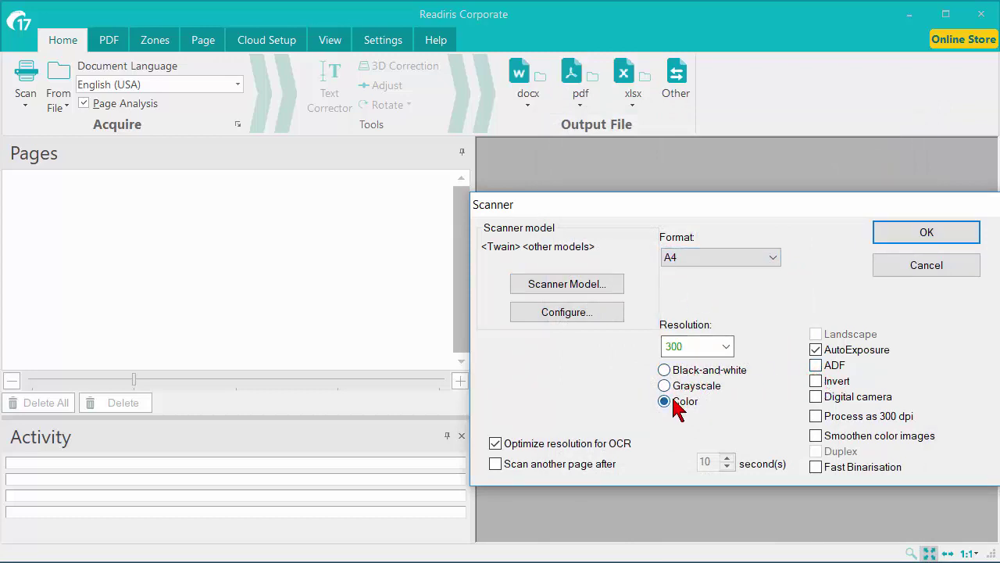
pyautogui.click(904, 239)
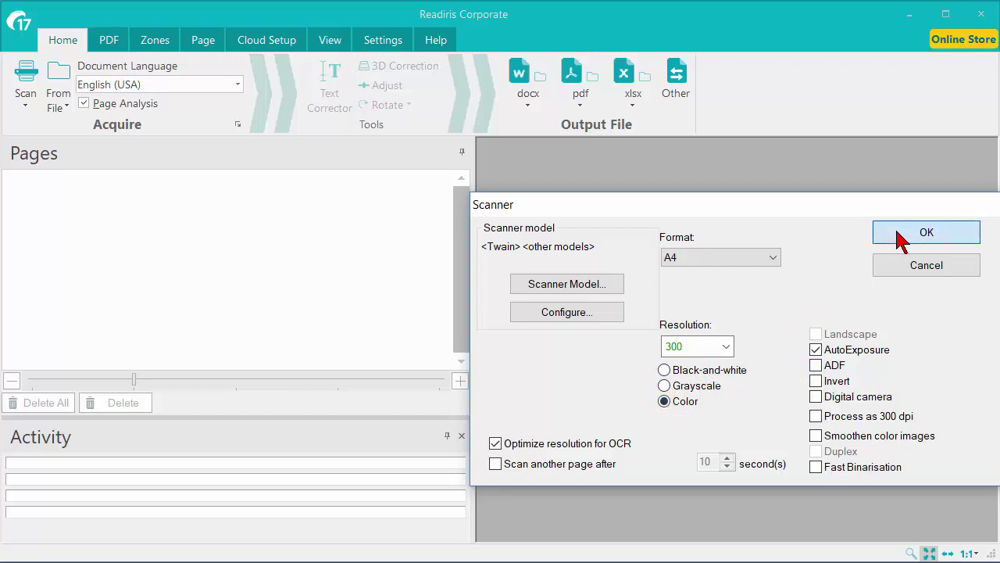
# - Rescan the Cube Box Sale flyer with the generic TWAIN profile and dismiss the recognition warning
pyautogui.click(26, 75)
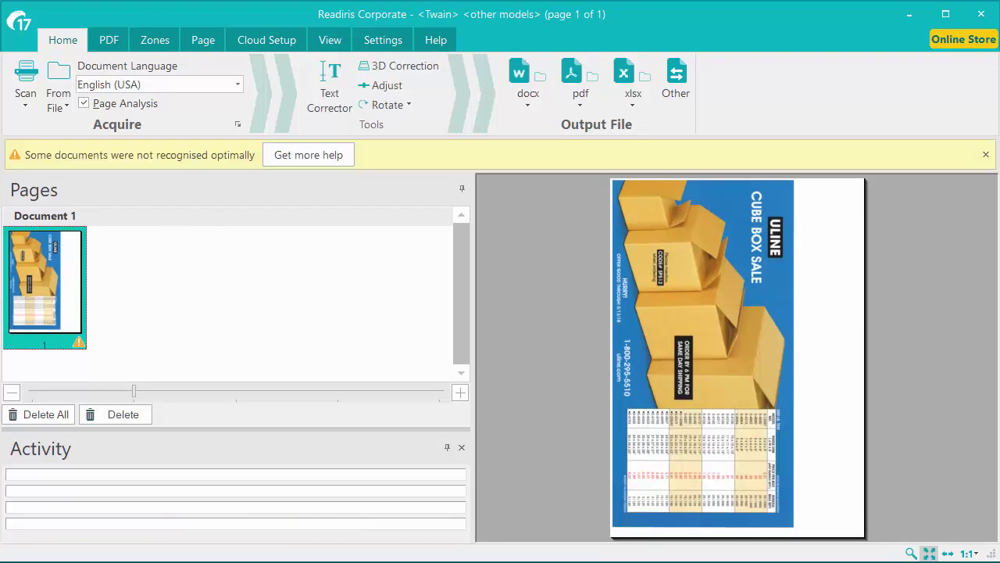
pyautogui.click(985, 156)
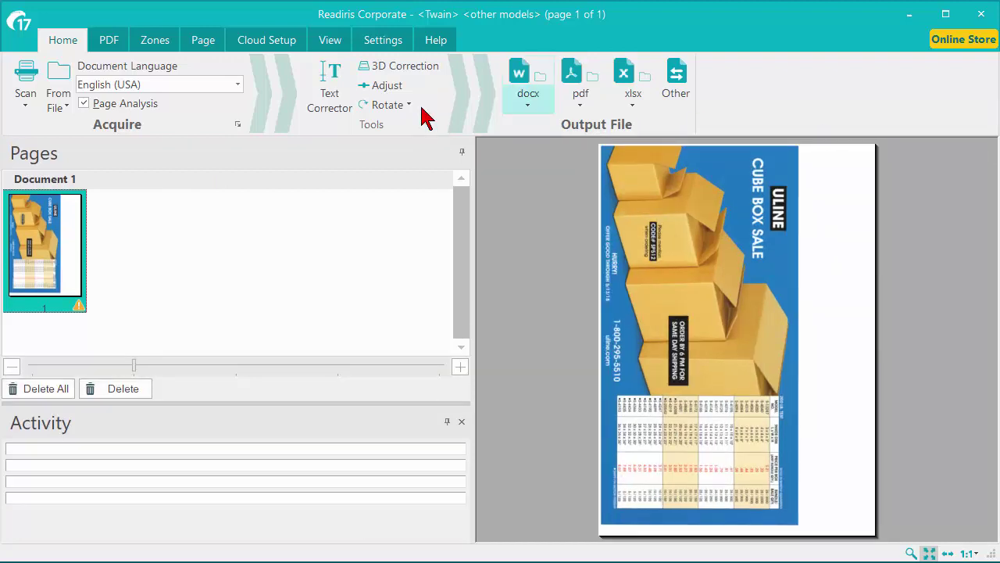
# - In the scanner settings, tick then untick 'Scan another page after 10 seconds'
pyautogui.click(30, 108)
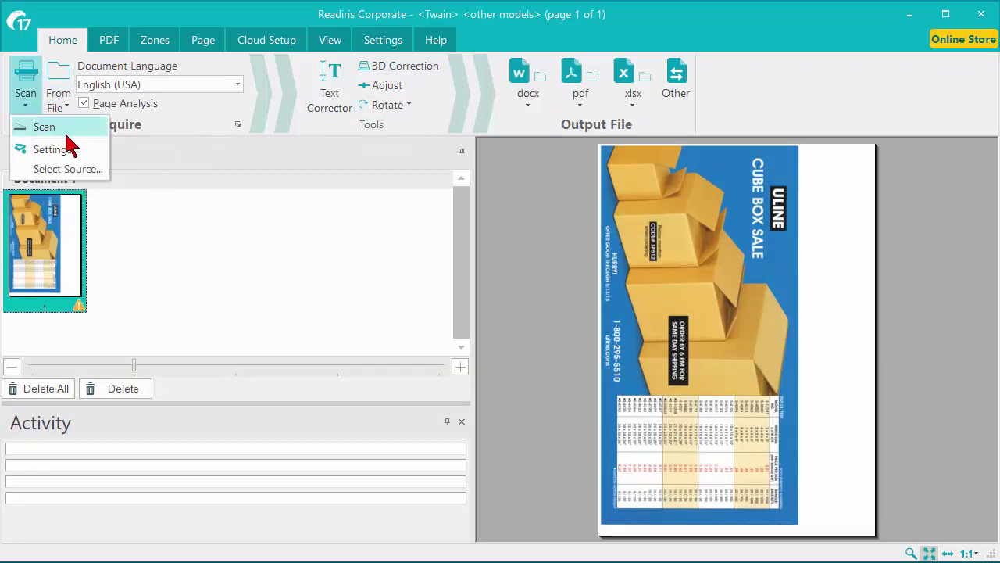
pyautogui.click(63, 151)
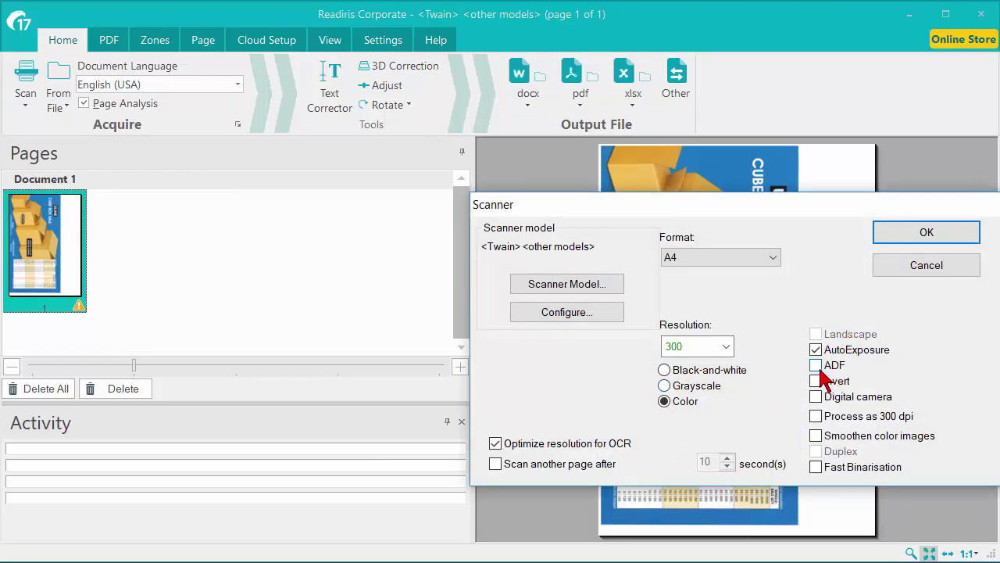
pyautogui.click(496, 464)
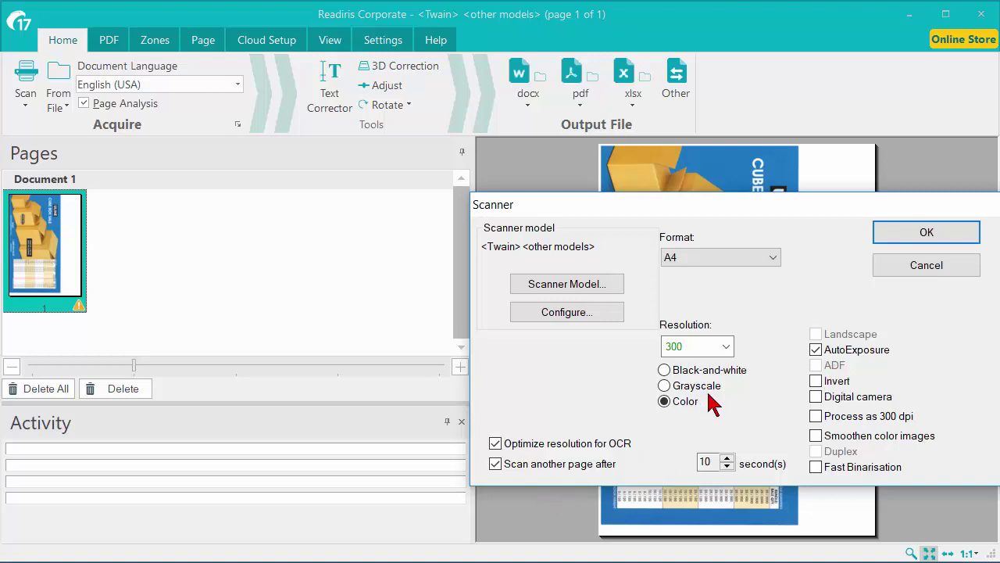
pyautogui.click(495, 464)
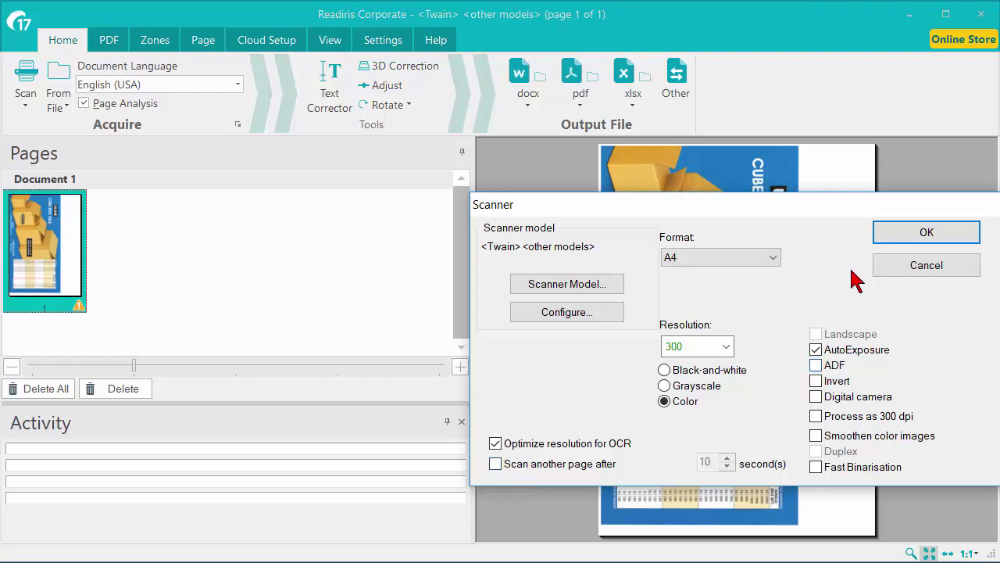